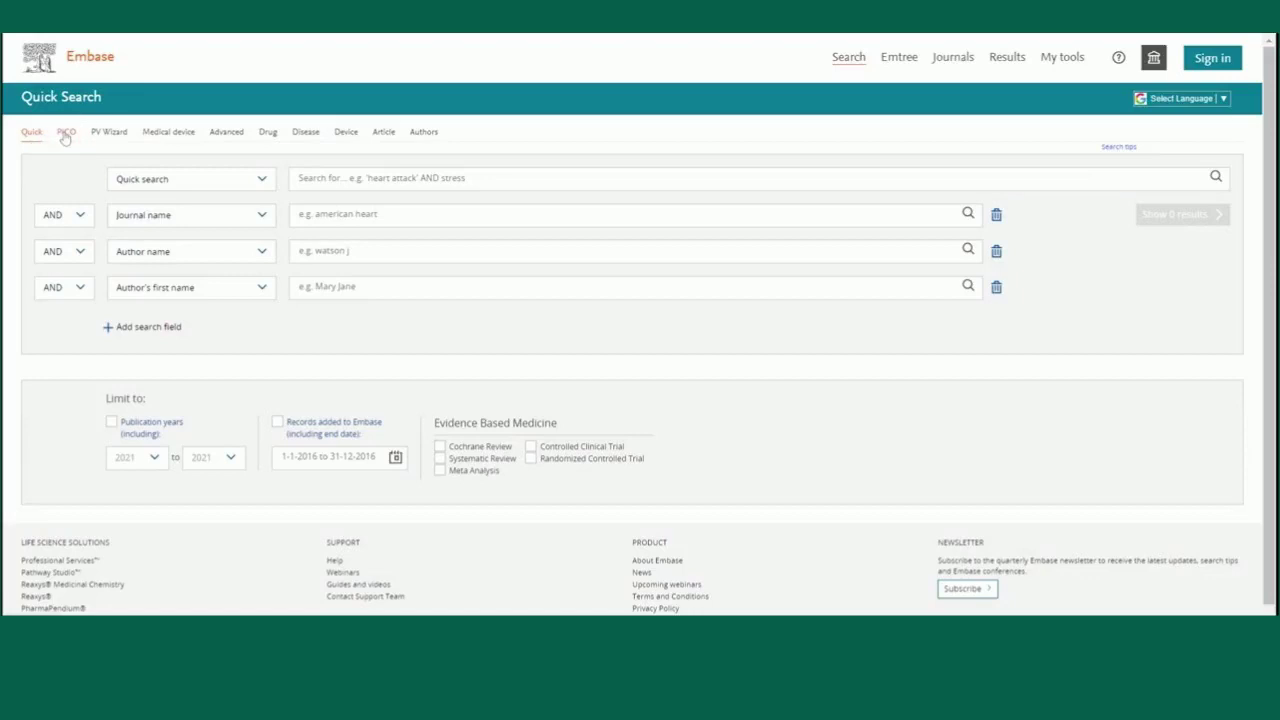
Look over the PICO search form and the Advanced search's sources, date limits and quick limits
{"action": "left_click", "coordinate": [65, 132]}
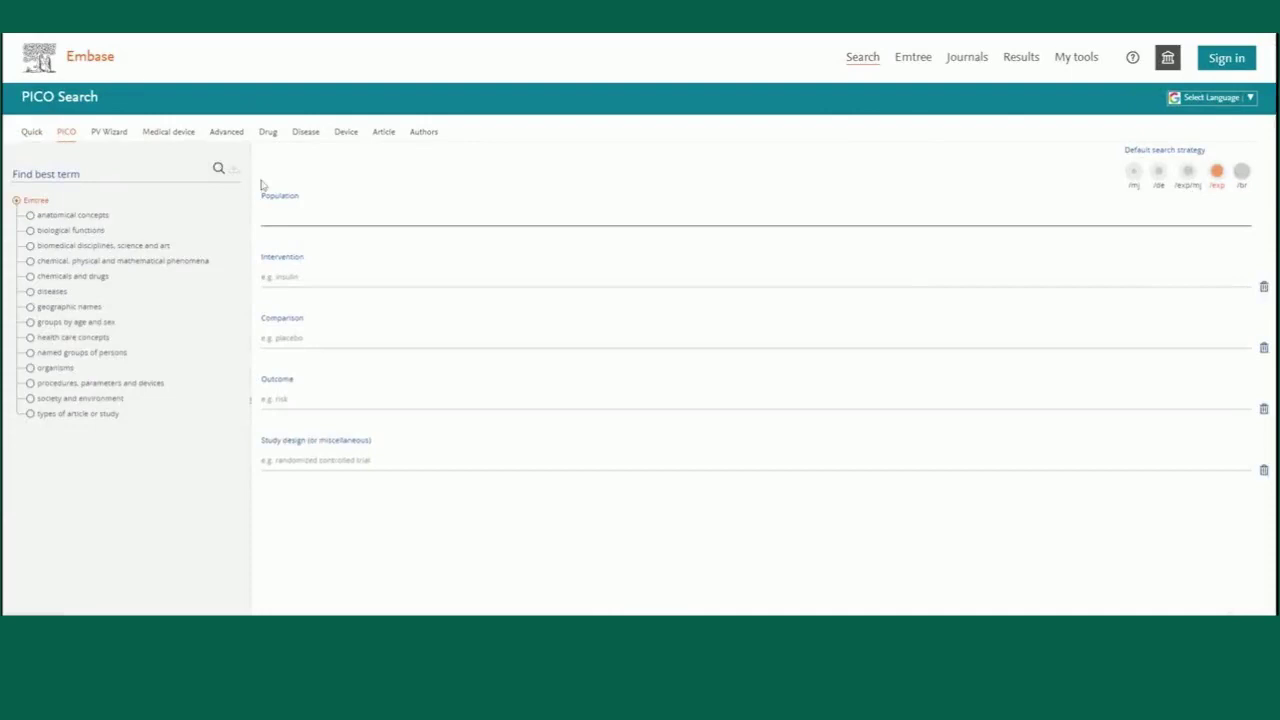
{"action": "left_click", "coordinate": [228, 135]}
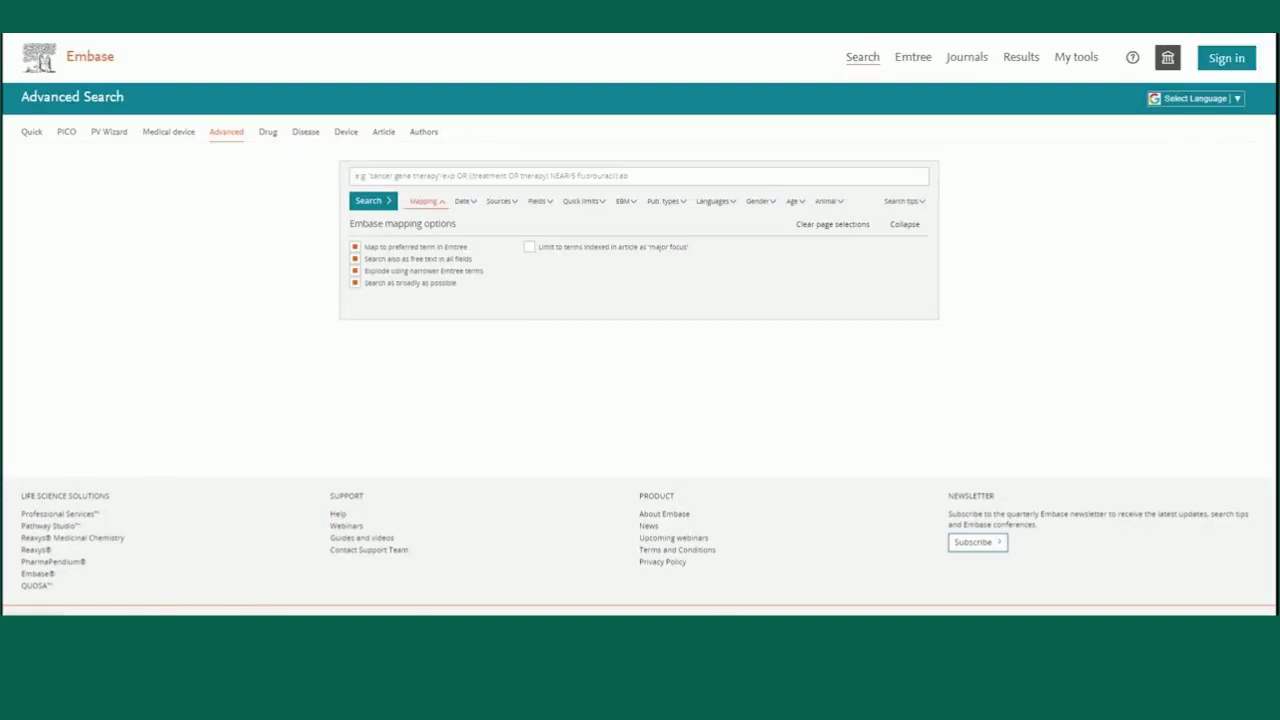
{"action": "left_click", "coordinate": [497, 204]}
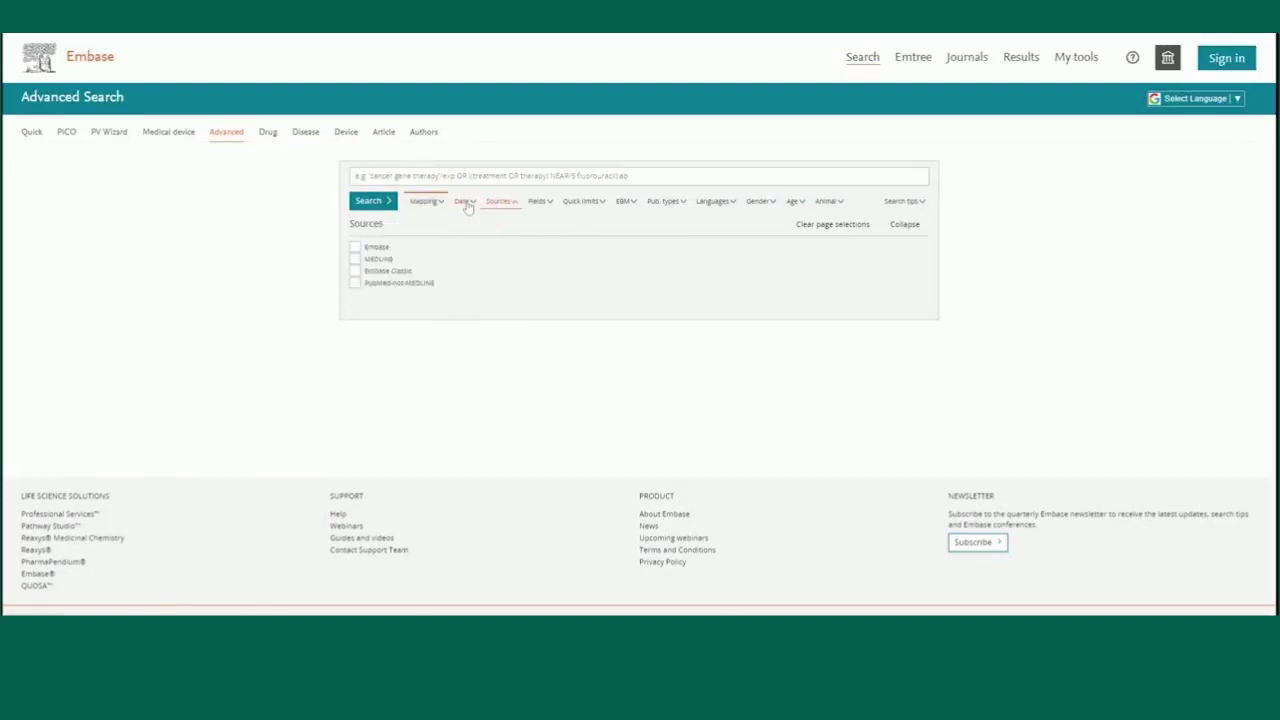
{"action": "left_click", "coordinate": [465, 203]}
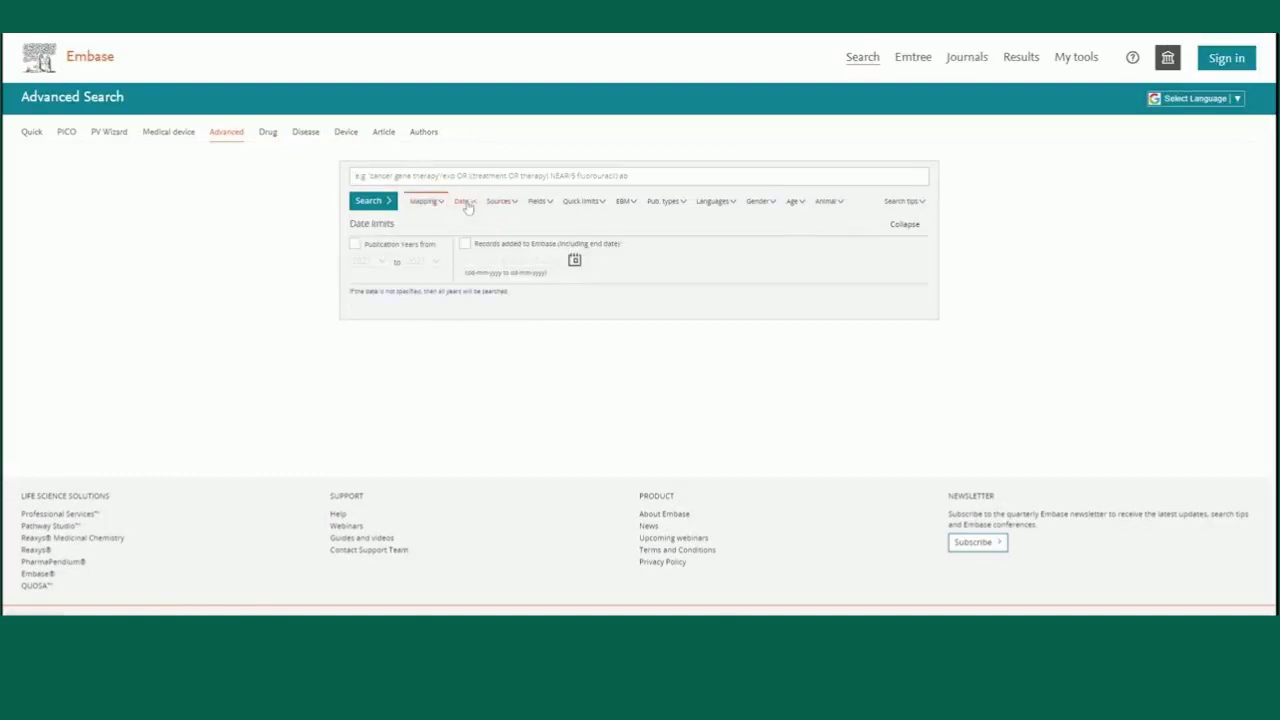
{"action": "left_click", "coordinate": [581, 202]}
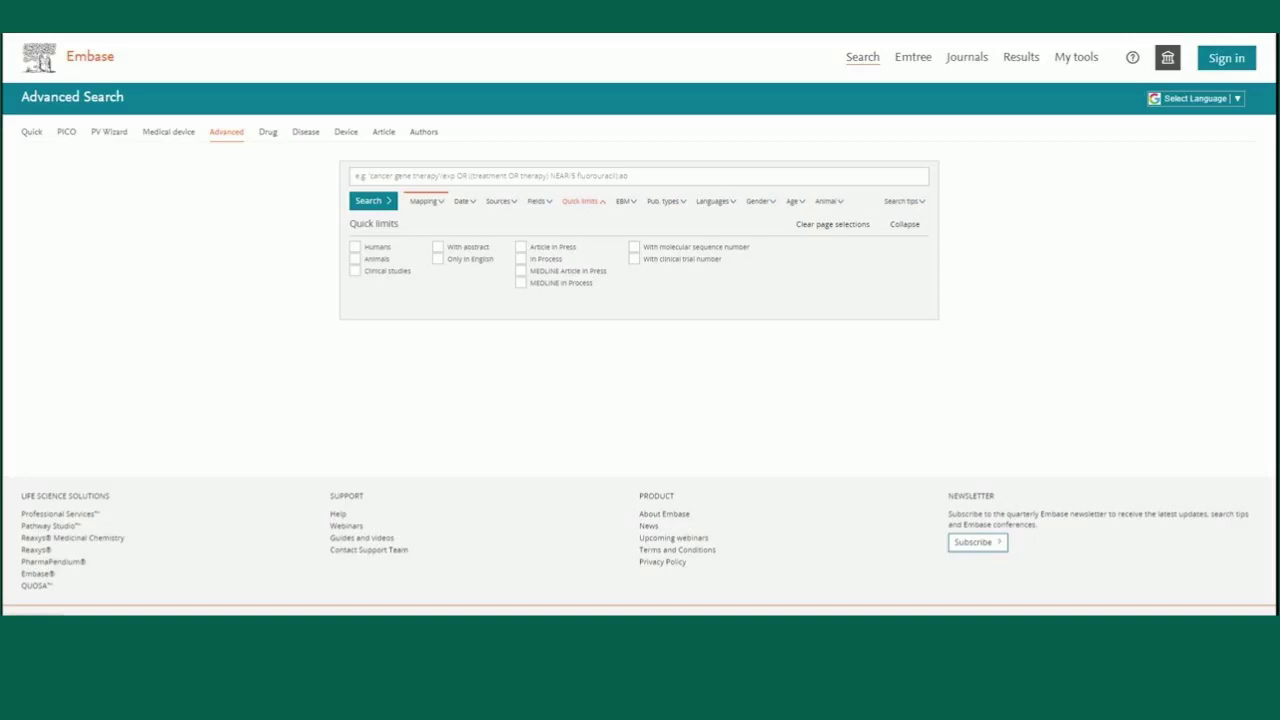
In Quick Search, set the first row to All fields, look up "people living" and choose the suggested term 'Human immunodeficiency virus infected patient'
{"action": "left_click", "coordinate": [32, 134]}
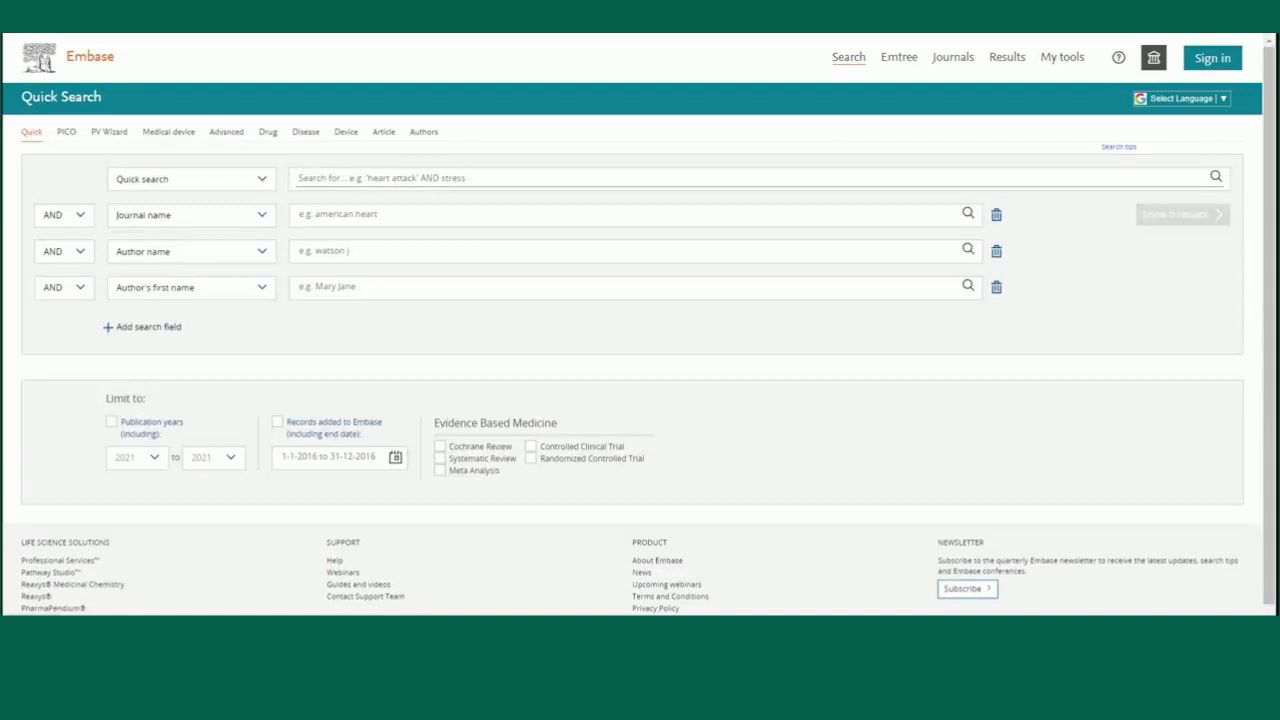
{"action": "left_click", "coordinate": [140, 185]}
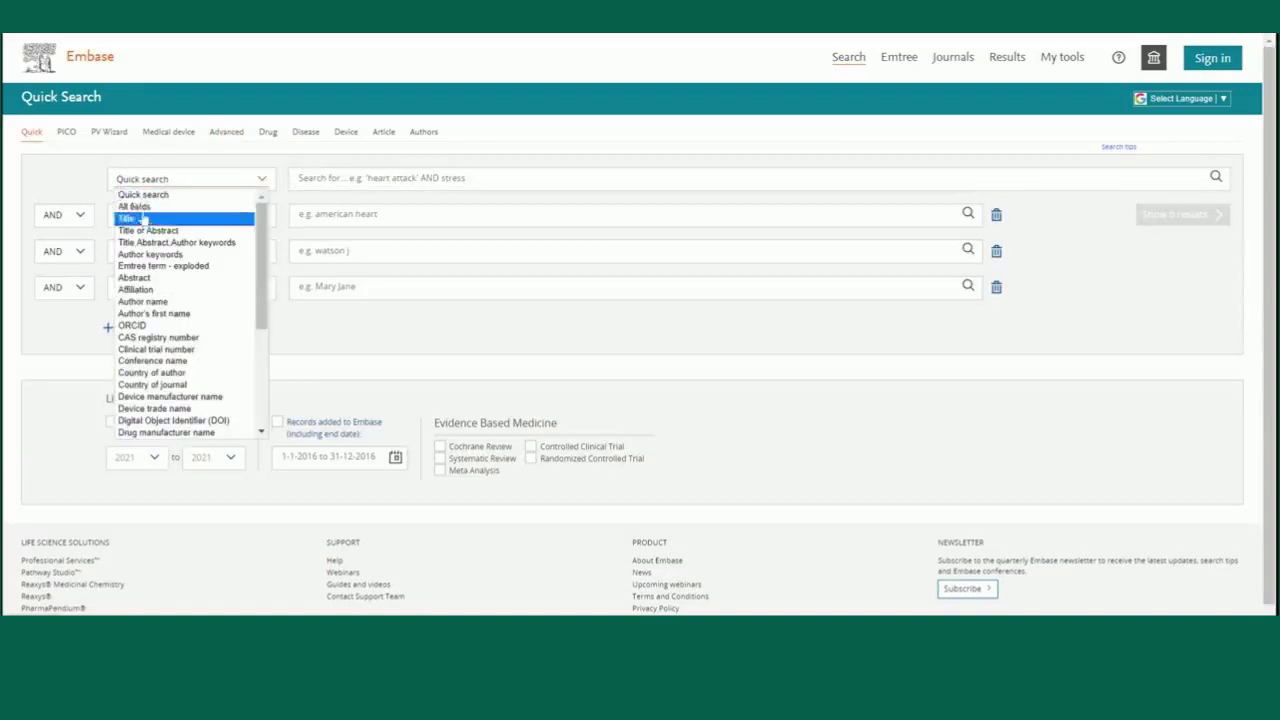
{"action": "left_click", "coordinate": [142, 207]}
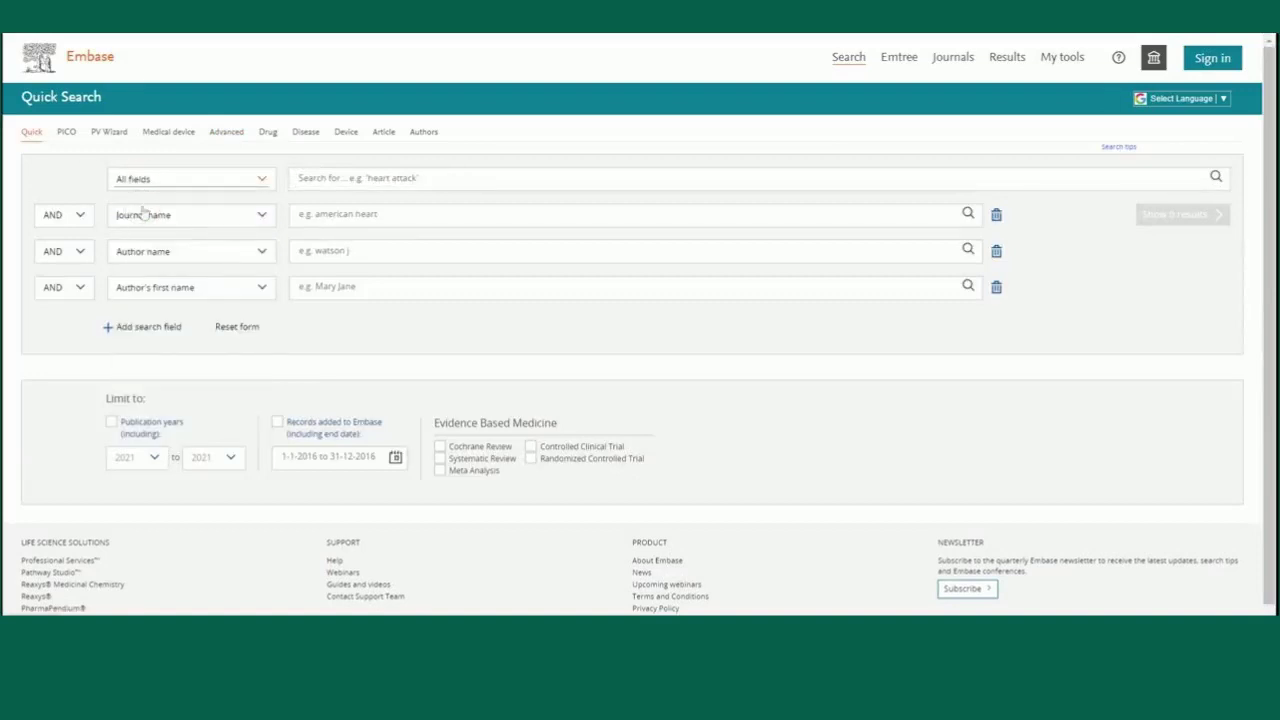
{"action": "left_click", "coordinate": [300, 179]}
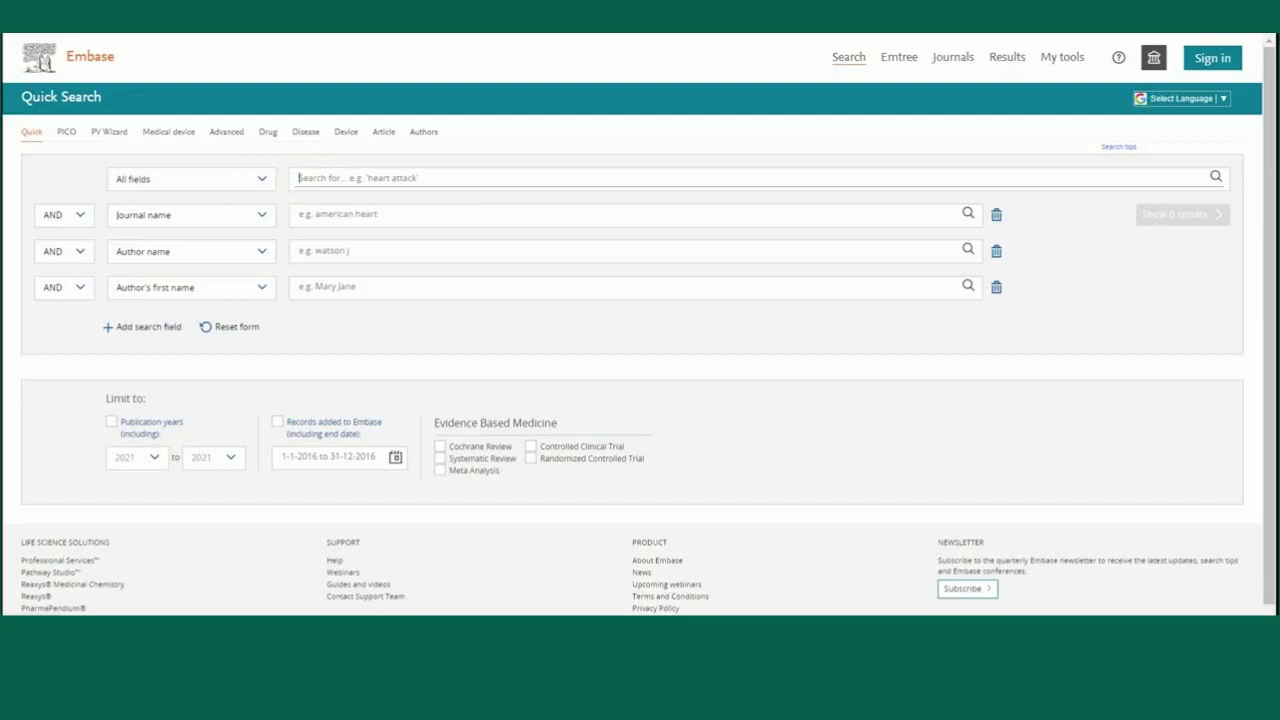
{"action": "type", "text": "people living"}
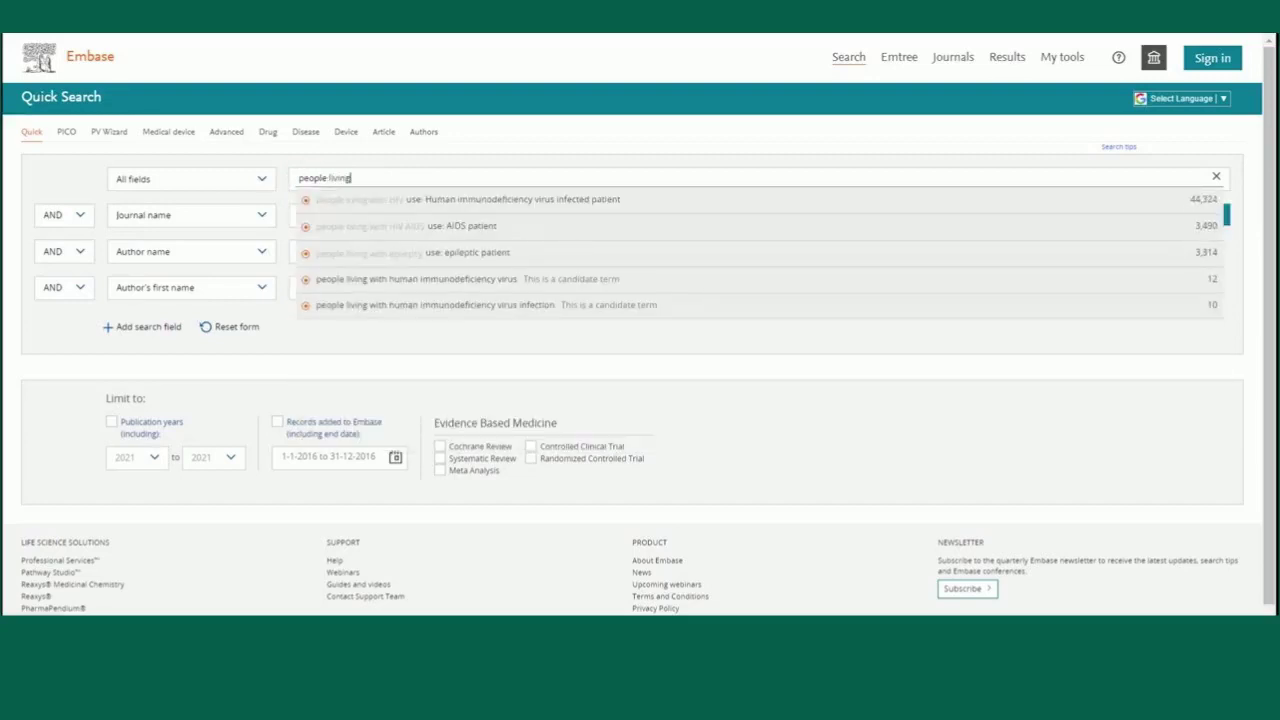
{"action": "key", "text": "Down"}
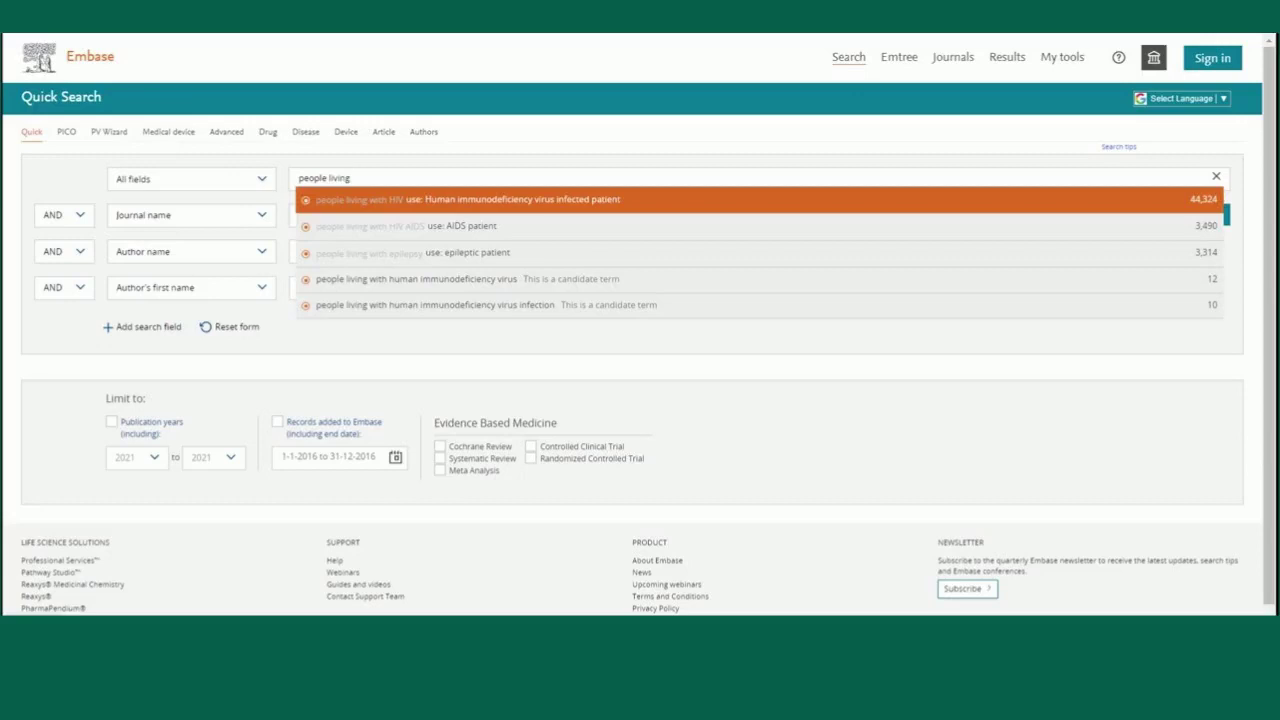
{"action": "key", "text": "Return"}
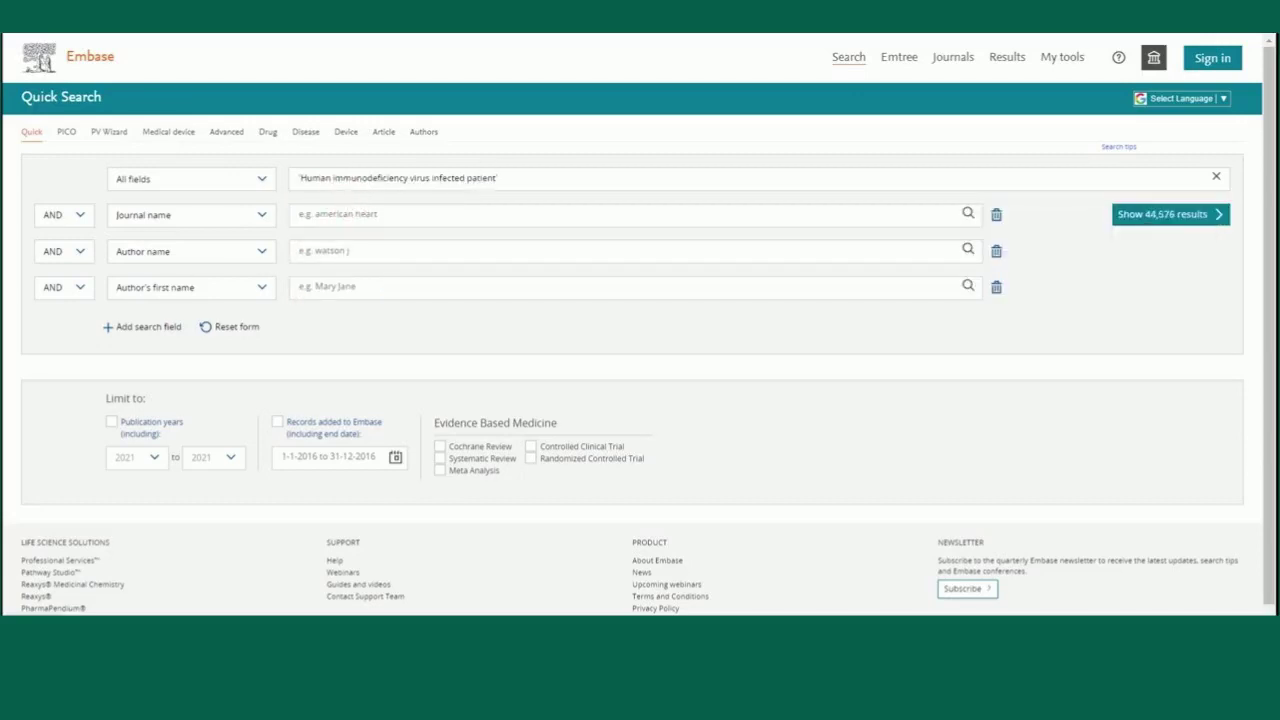
Extend the query with AND and the term 'medication compliance' suggested for "medication adherence", and show the results
{"action": "type", "text": "AND"}
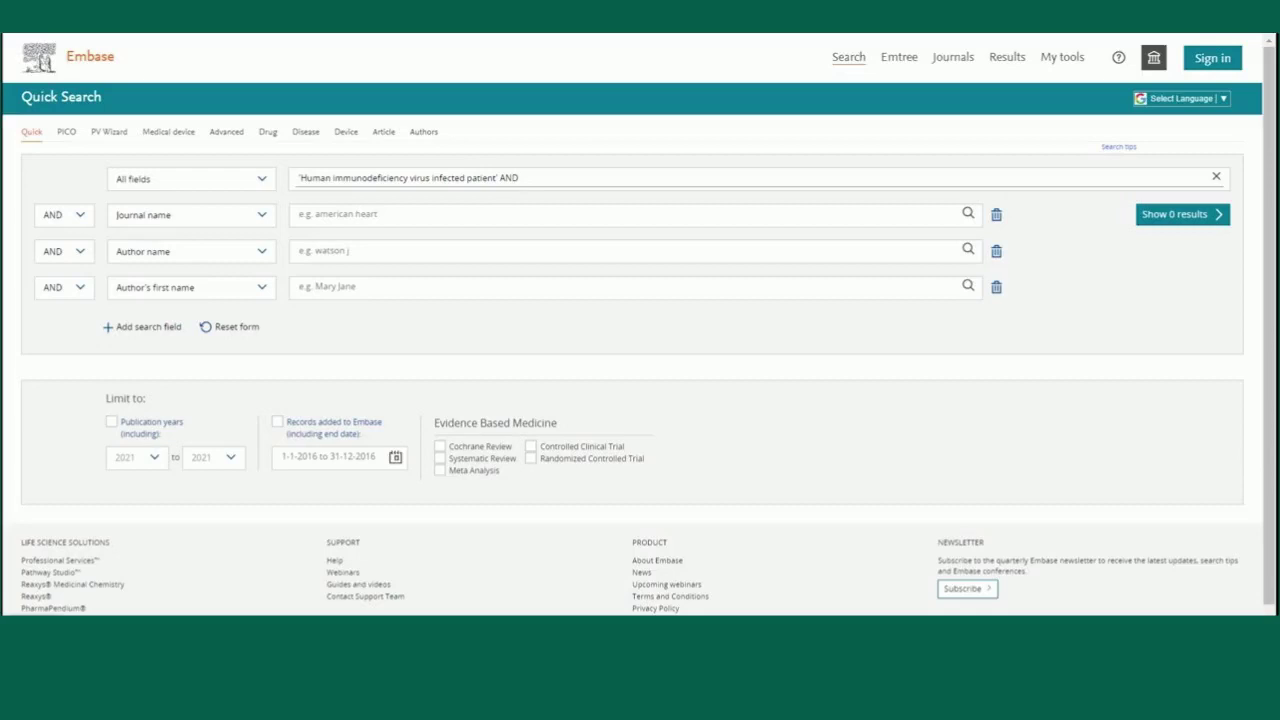
{"action": "type", "text": "medical "}
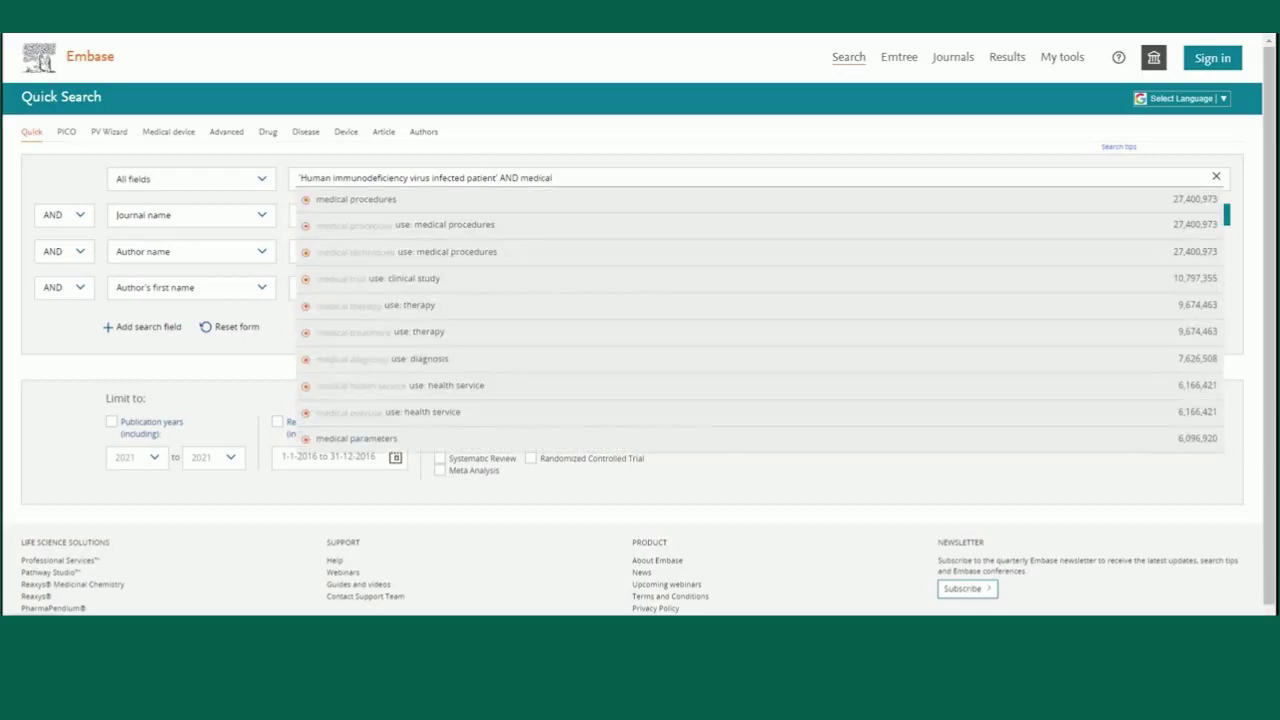
{"action": "type", "text": "a"}
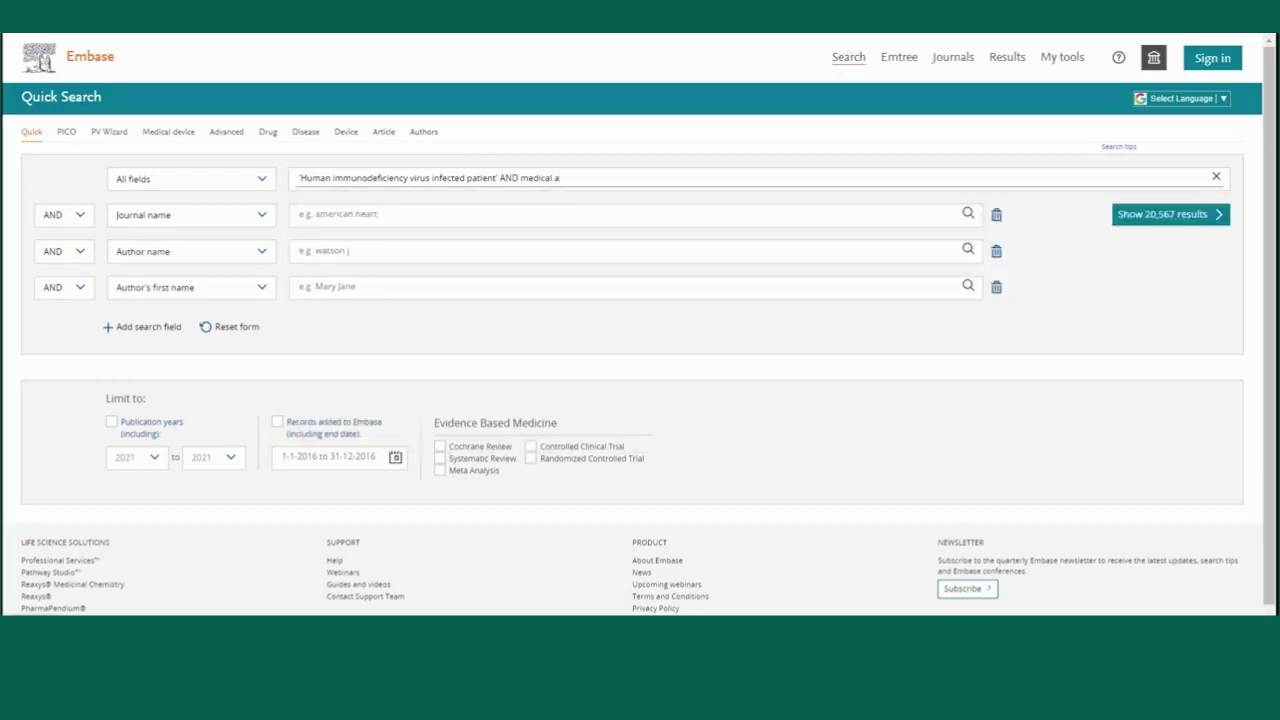
{"action": "type", "text": "dherence"}
{"action": "left_click", "coordinate": [554, 177]}
{"action": "key", "text": "BackSpace"}
{"action": "type", "text": "tion"}
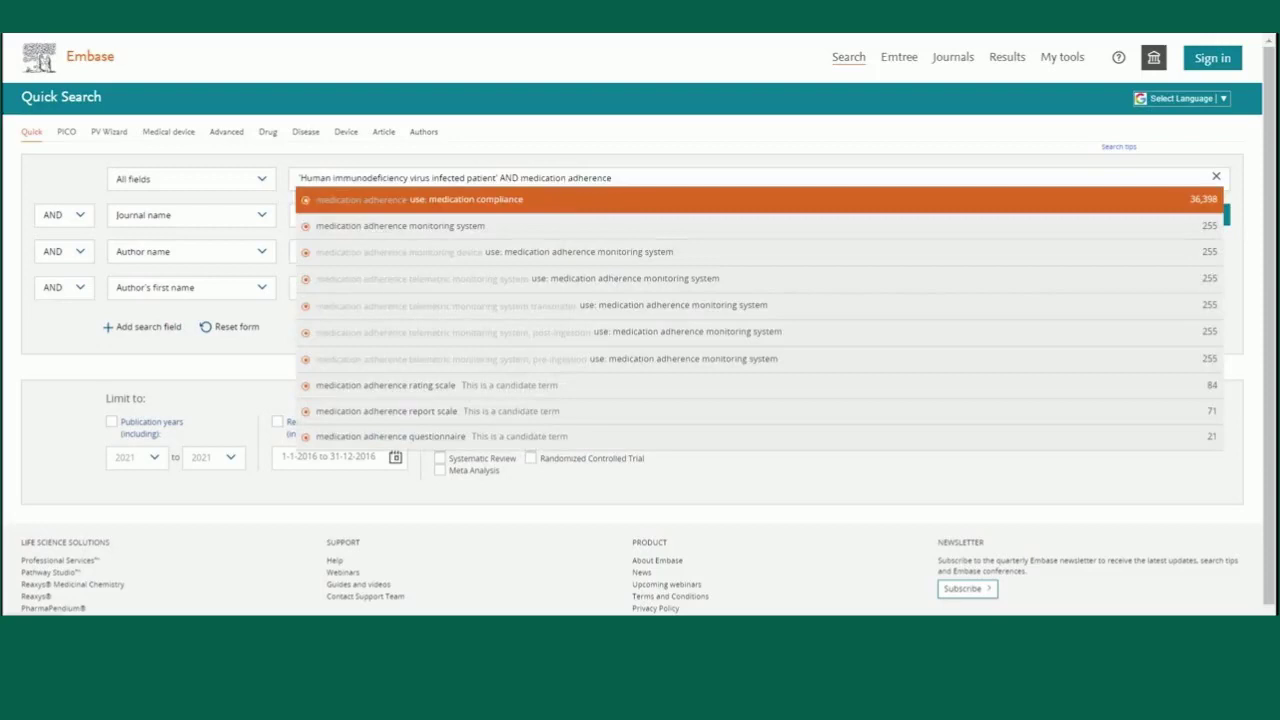
{"action": "left_click", "coordinate": [561, 200]}
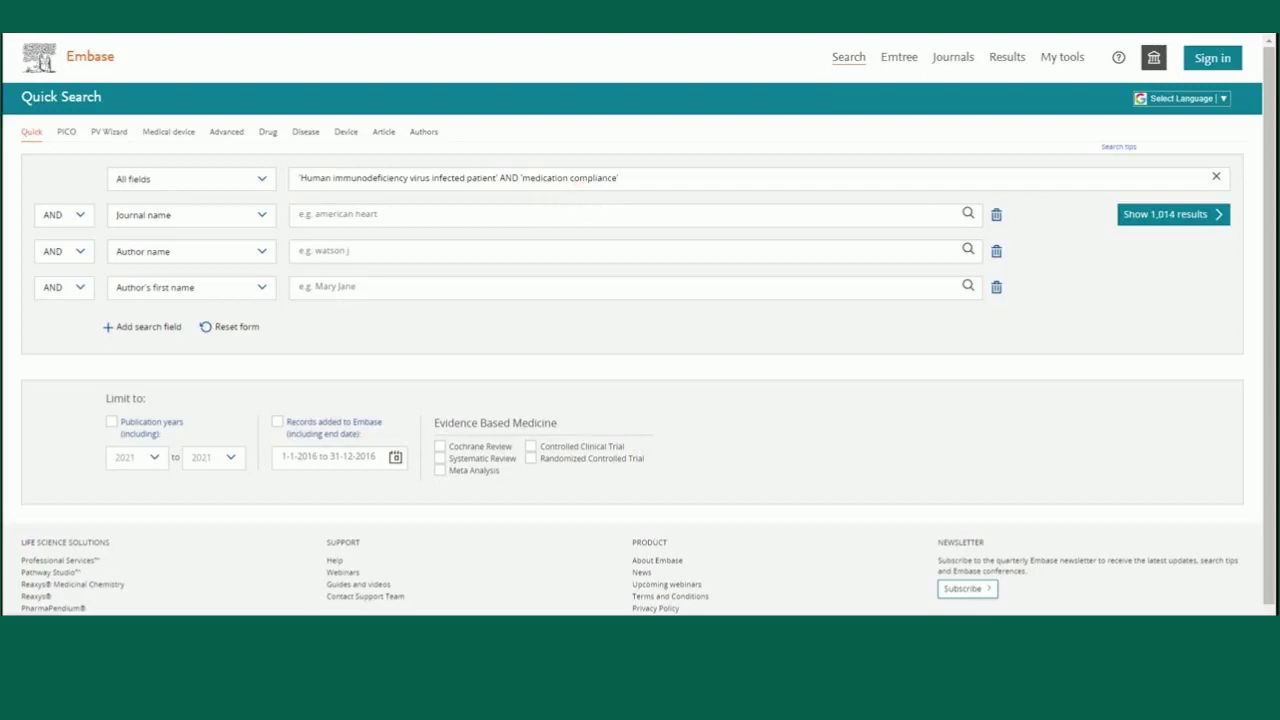
{"action": "left_click", "coordinate": [1127, 226]}
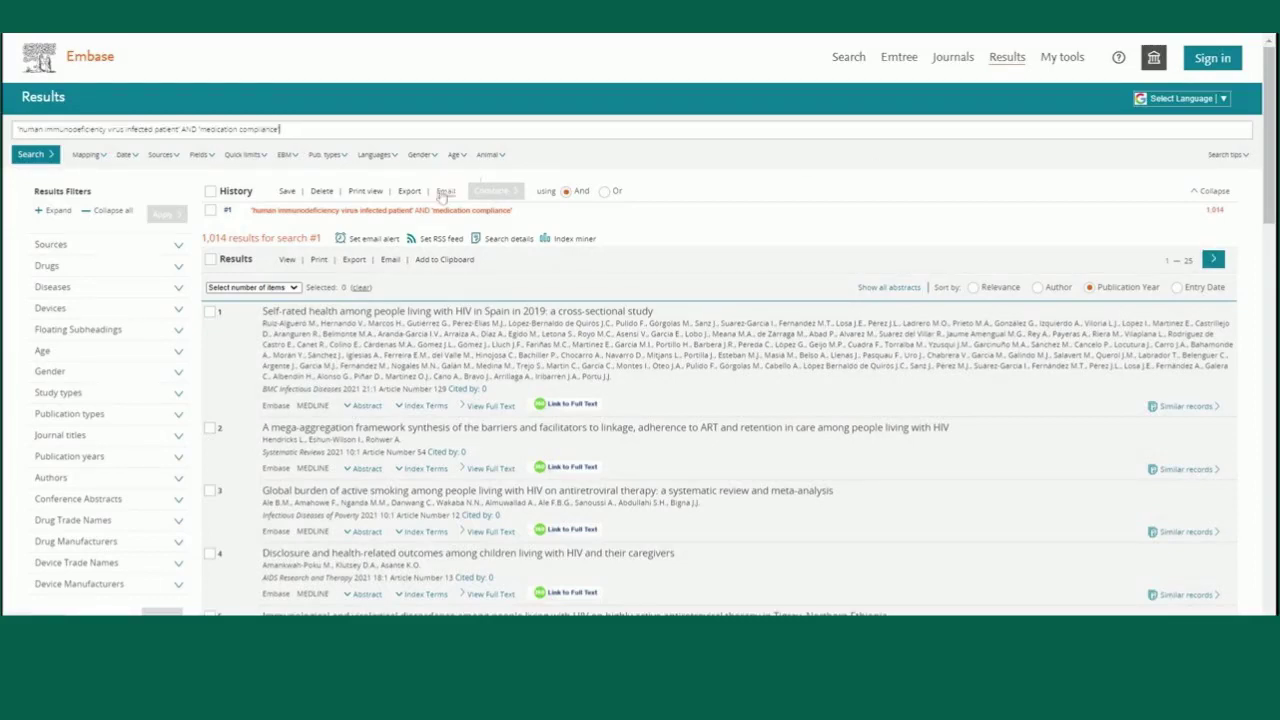
Replace the query on the results page with the suggested term 'text messaging' and run it as a separate search
{"action": "left_click", "coordinate": [210, 211]}
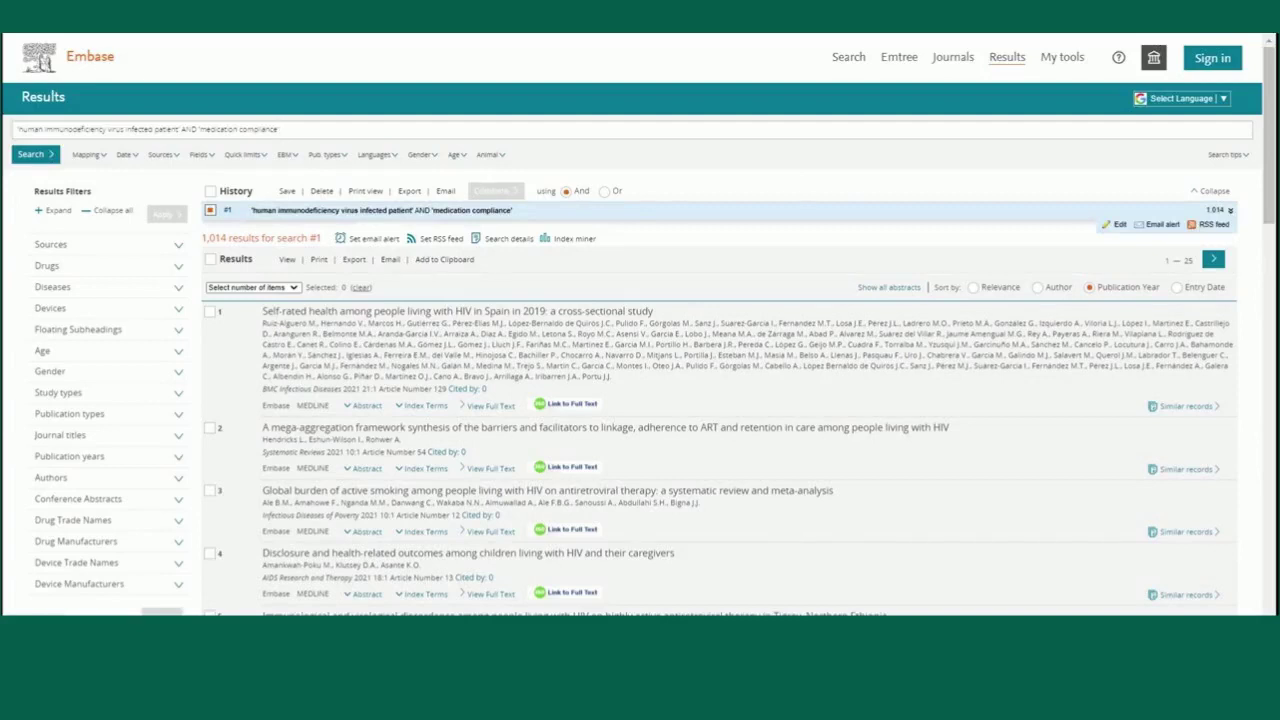
{"action": "left_click", "coordinate": [210, 210]}
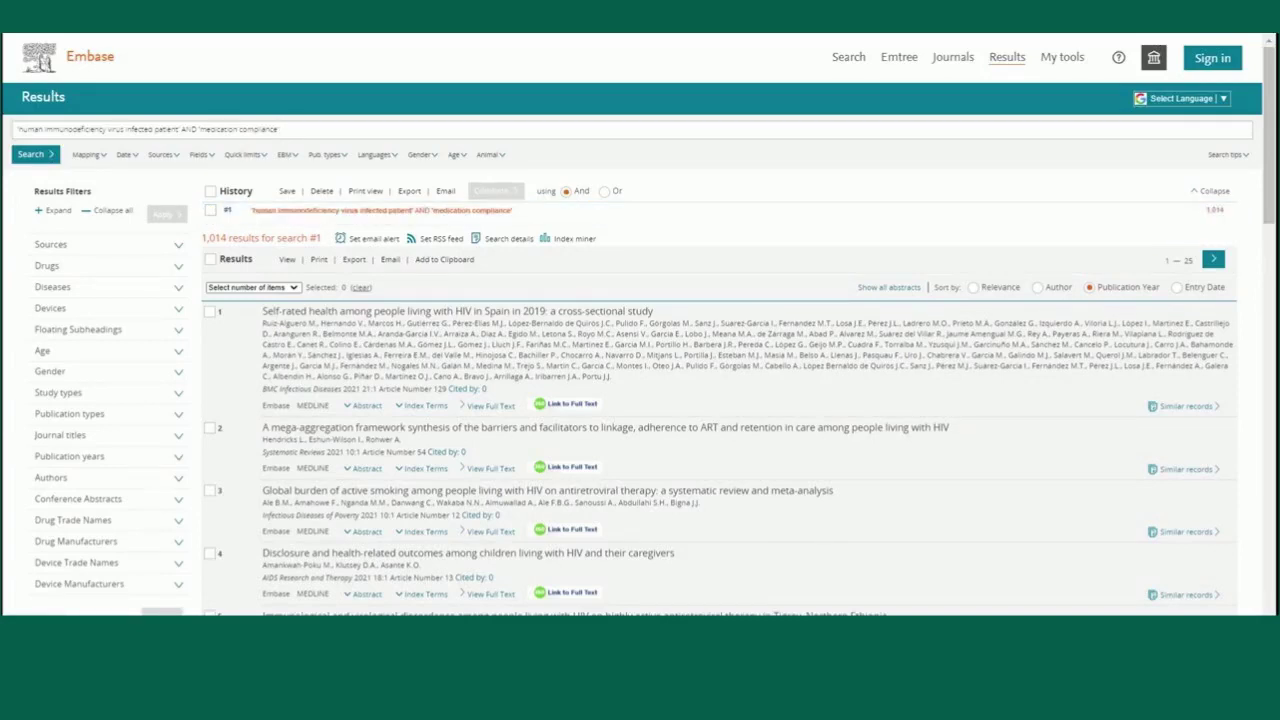
{"action": "triple_click", "coordinate": [265, 130]}
{"action": "type", "text": "'t"}
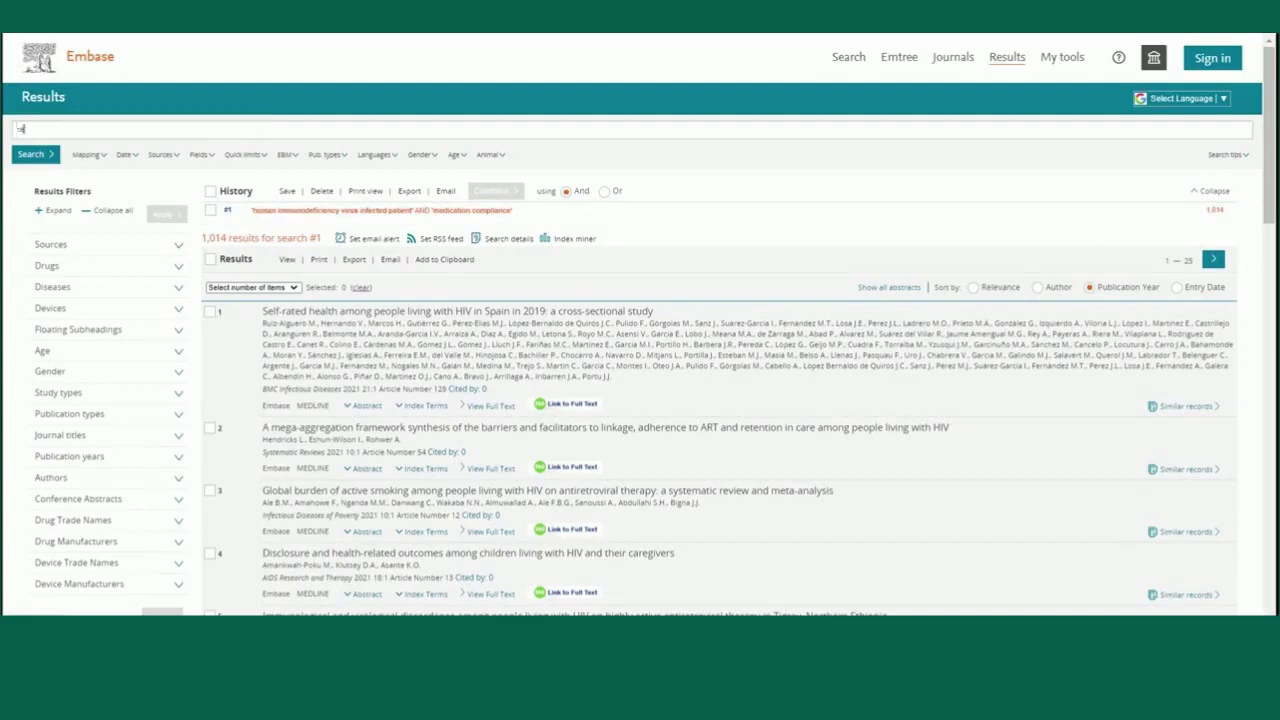
{"action": "type", "text": "ext mes"}
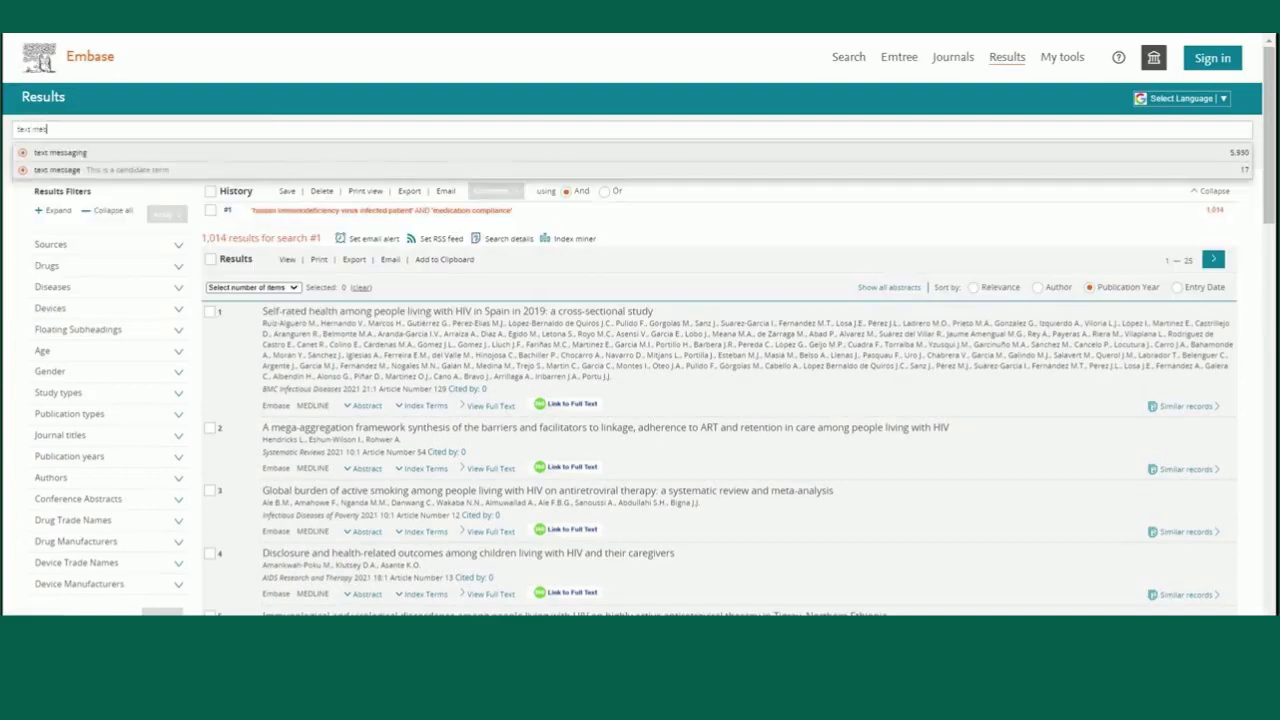
{"action": "type", "text": "sa"}
{"action": "left_click", "coordinate": [243, 156]}
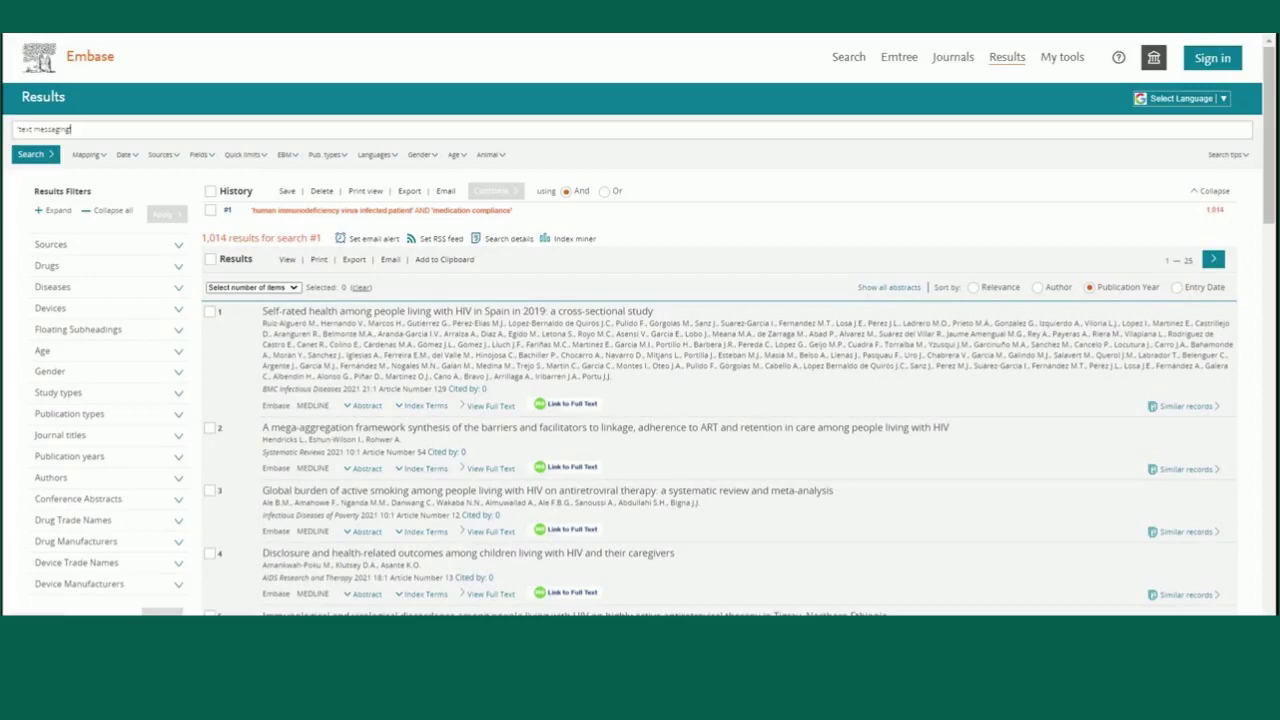
{"action": "left_click", "coordinate": [47, 158]}
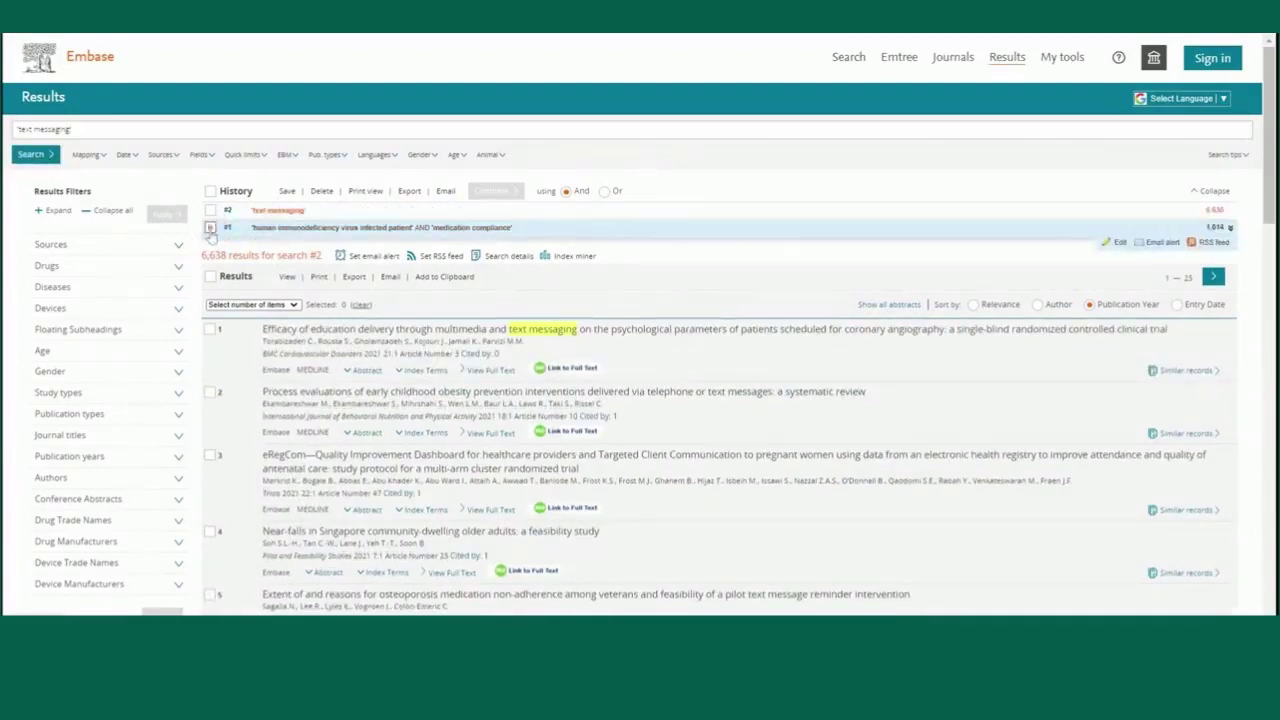
Combine searches #1 and #2 from the history using And, and look through the resulting records
{"action": "left_click", "coordinate": [210, 228]}
{"action": "left_click", "coordinate": [210, 211]}
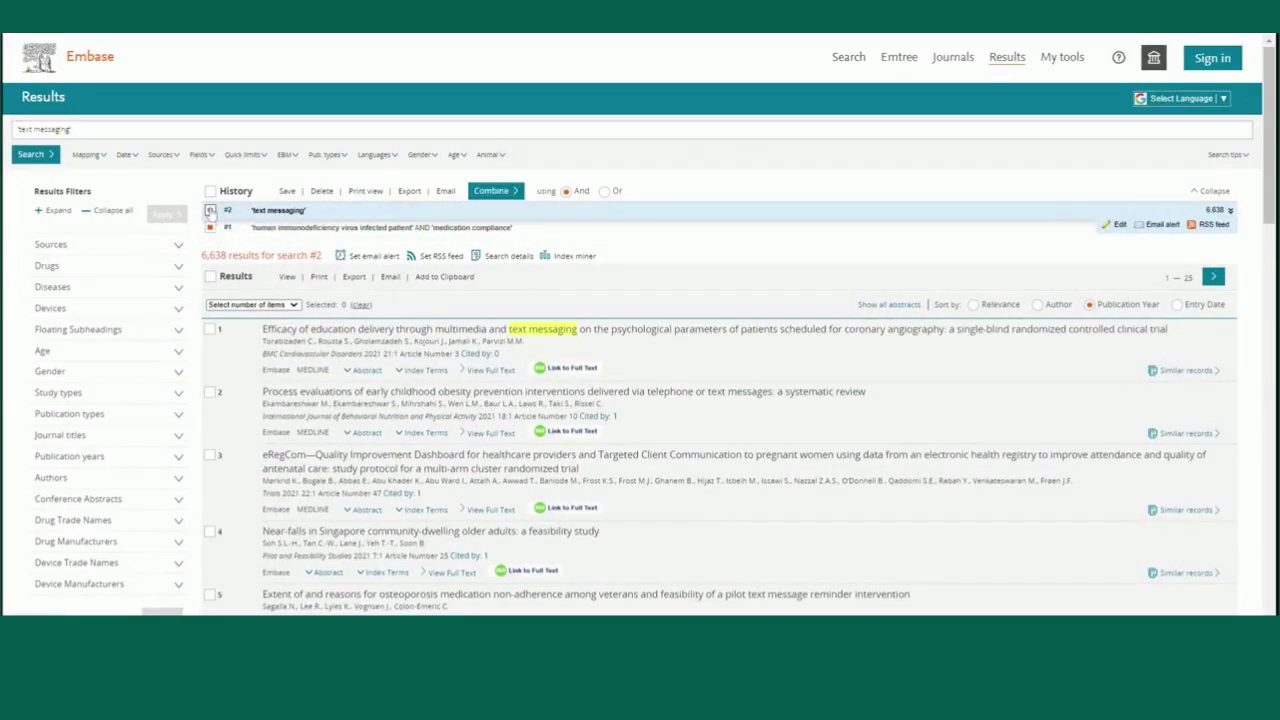
{"action": "left_click", "coordinate": [210, 211]}
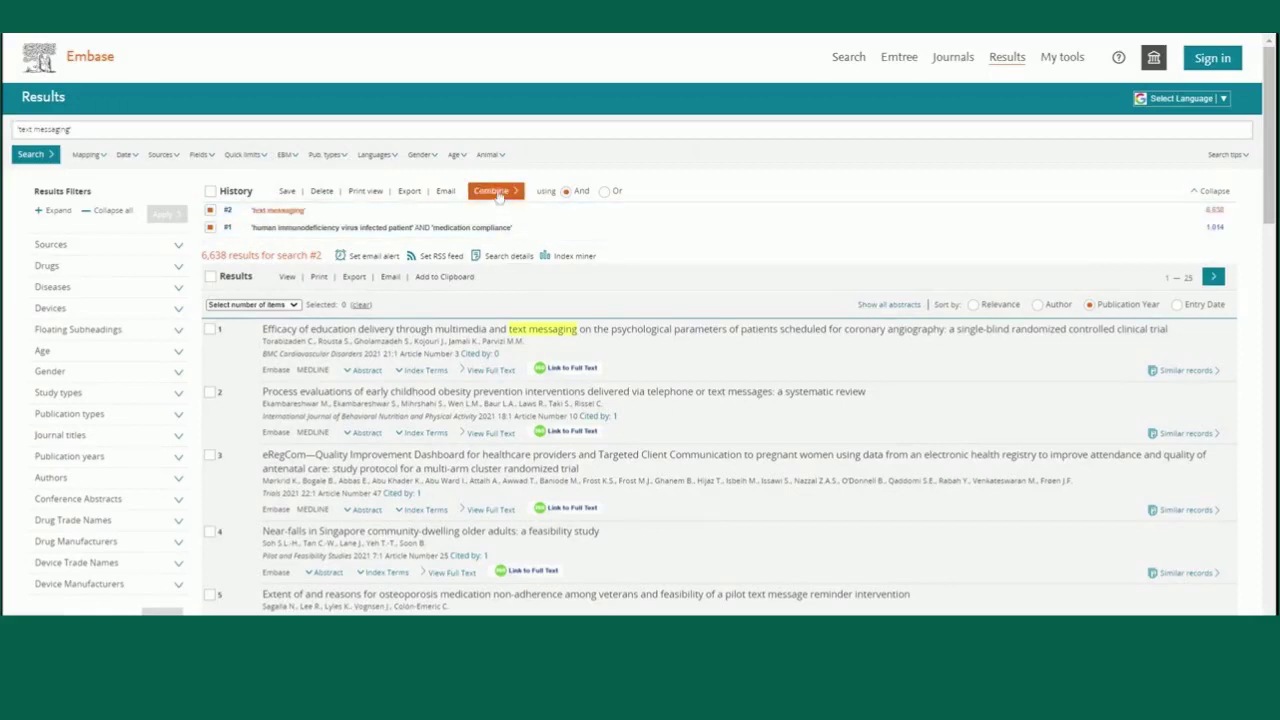
{"action": "left_click", "coordinate": [495, 191]}
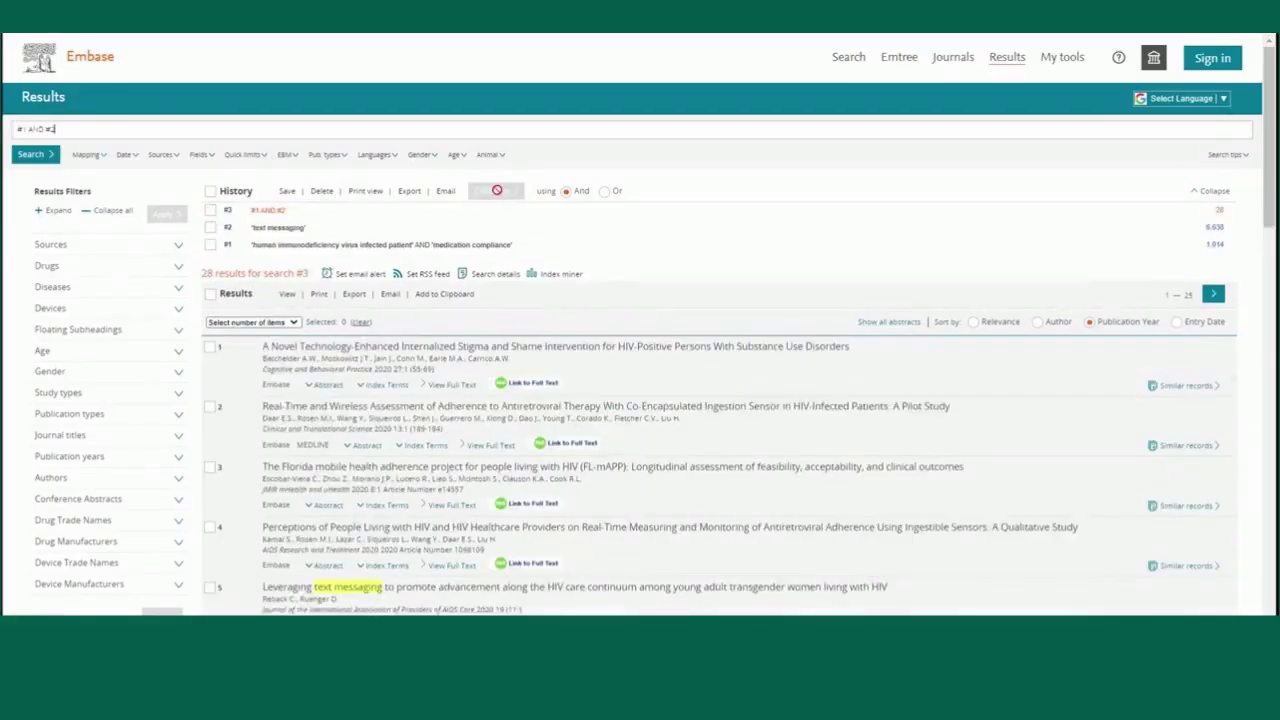
{"action": "scroll", "coordinate": [618, 251], "scroll_direction": "down", "scroll_amount": 3}
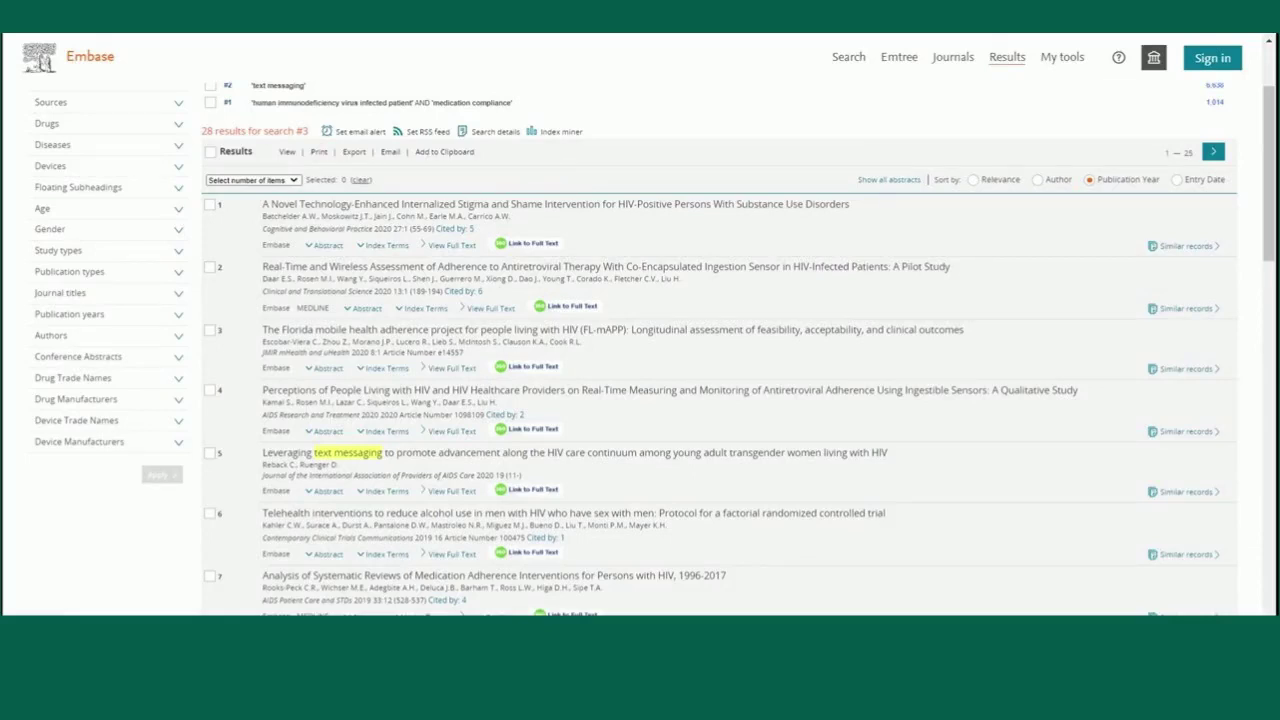
{"action": "scroll", "coordinate": [640, 350], "scroll_direction": "up", "scroll_amount": 2}
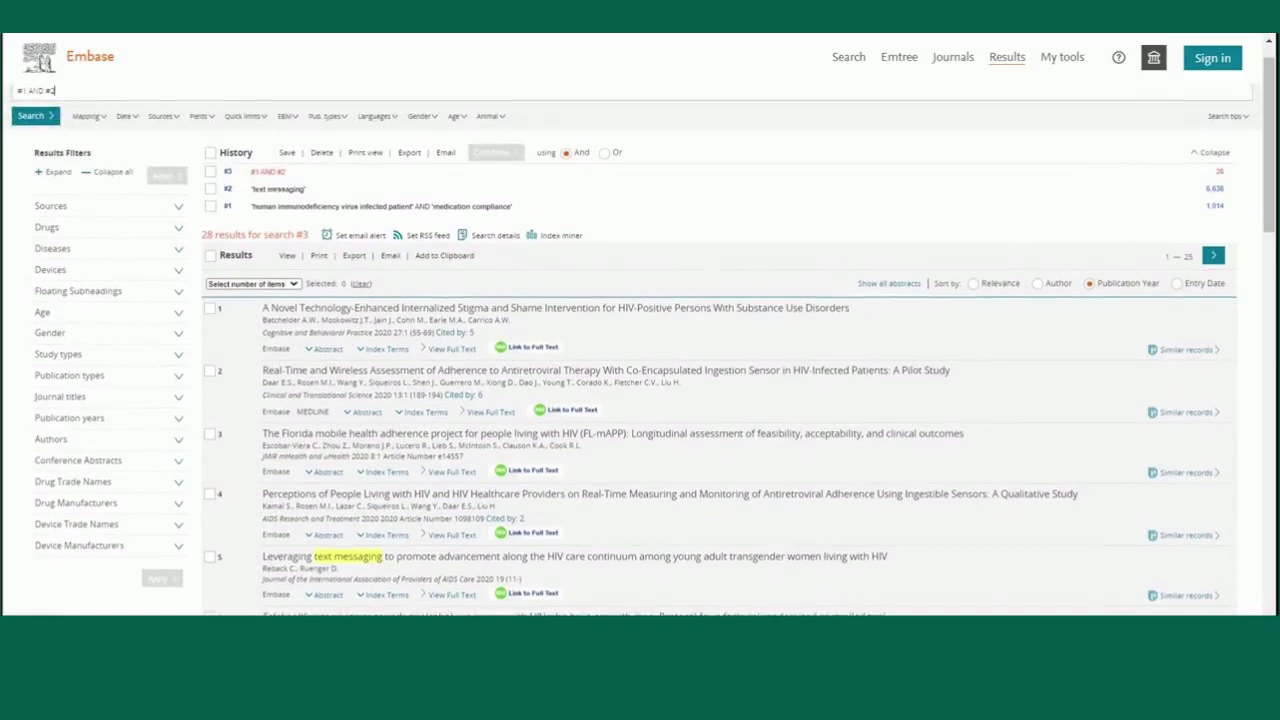